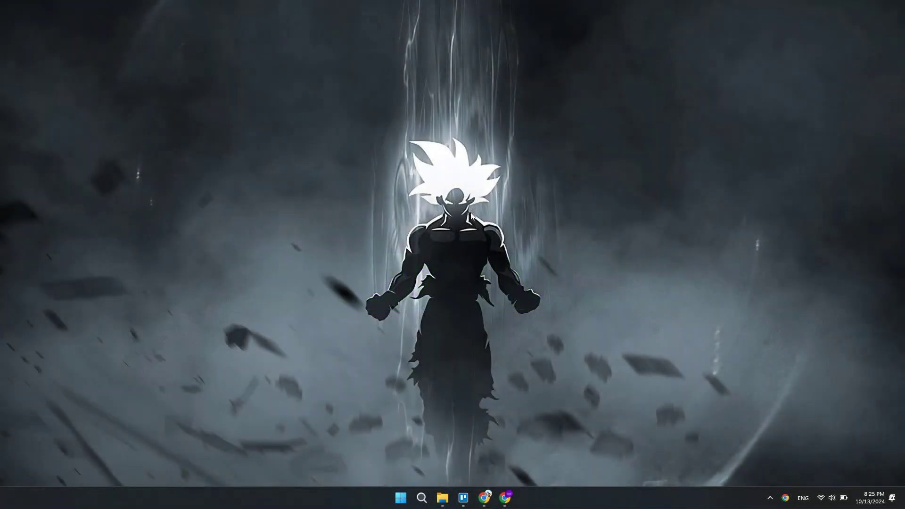
Search Google for 'steam' from Chrome's New Tab page
click(505, 498)
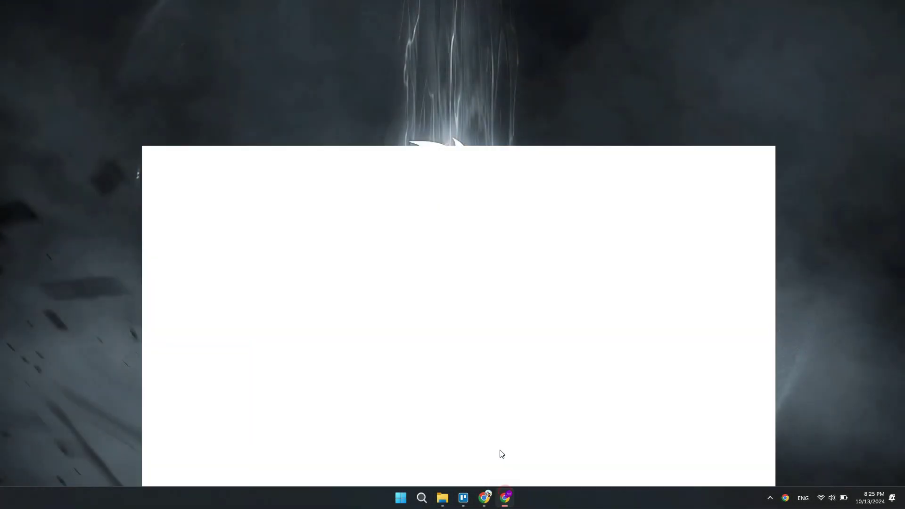
click(396, 243)
text(ste)
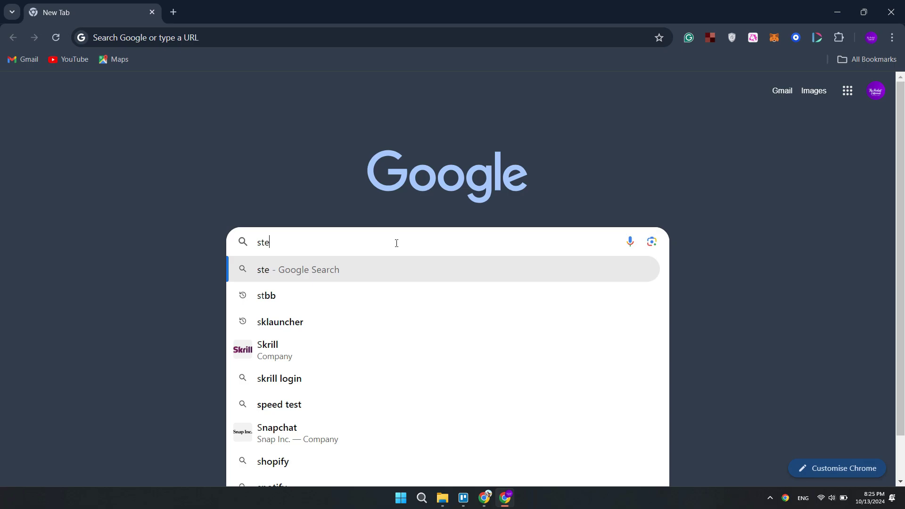
text(am)
key(Return)
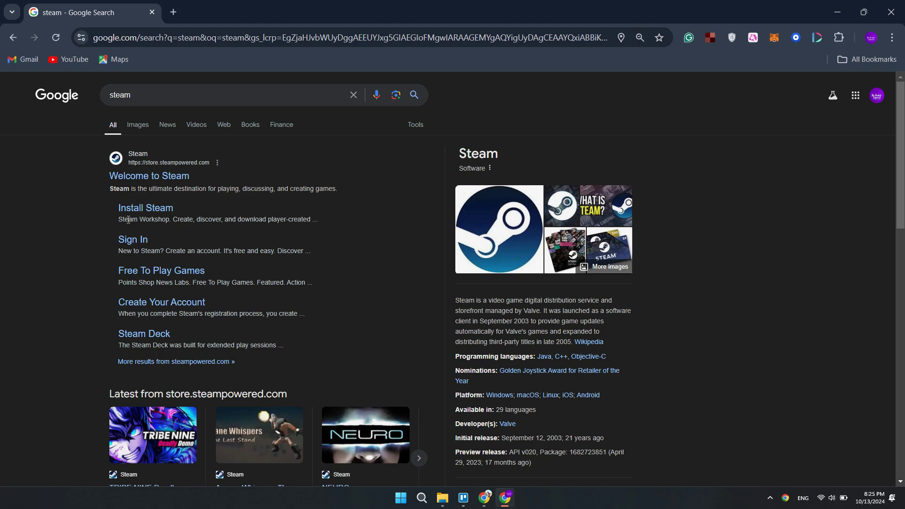
Download and save the 2.3 MB SteamSetup installer from Steam's Install Steam page
click(141, 211)
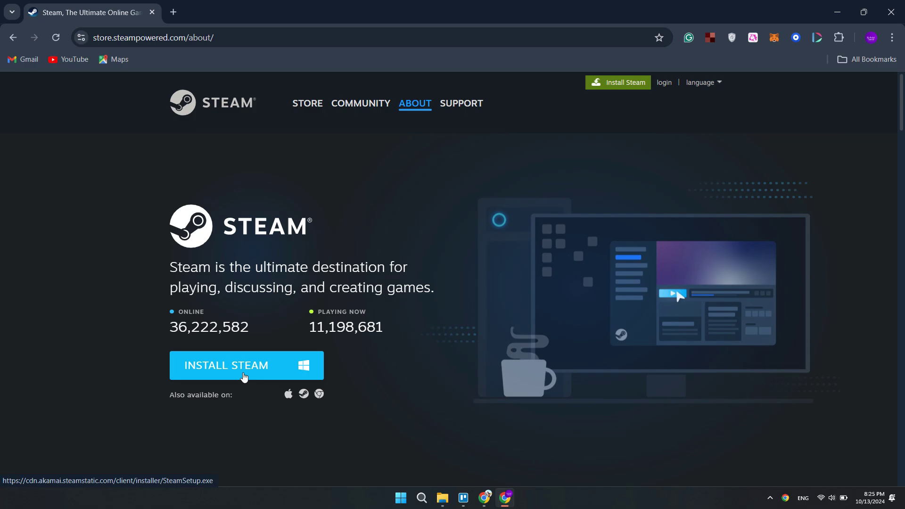
click(240, 371)
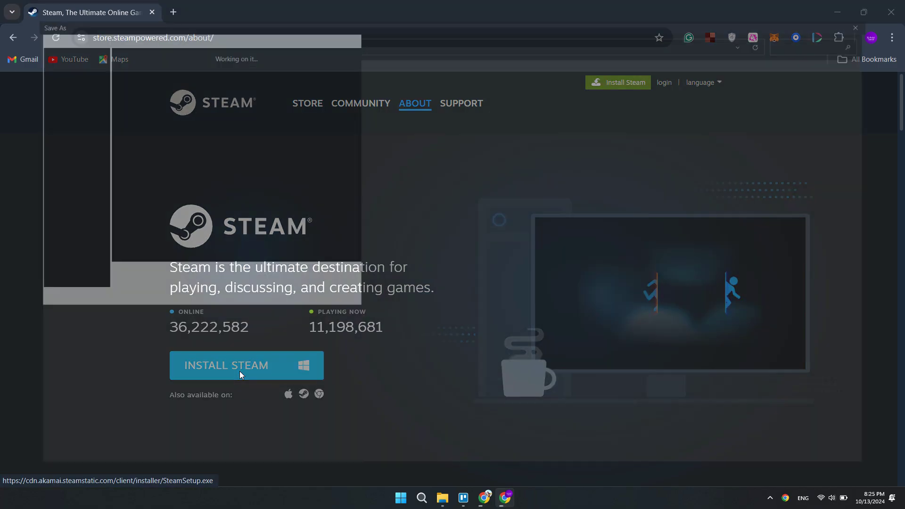
click(817, 469)
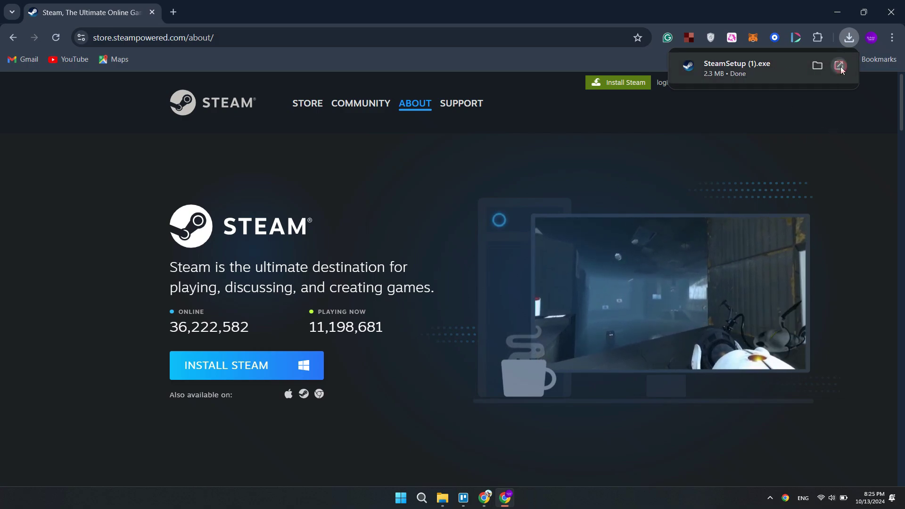
Install Steam with SteamSetup (1).exe, keeping the default language, then launch Steam from Windows search
click(839, 66)
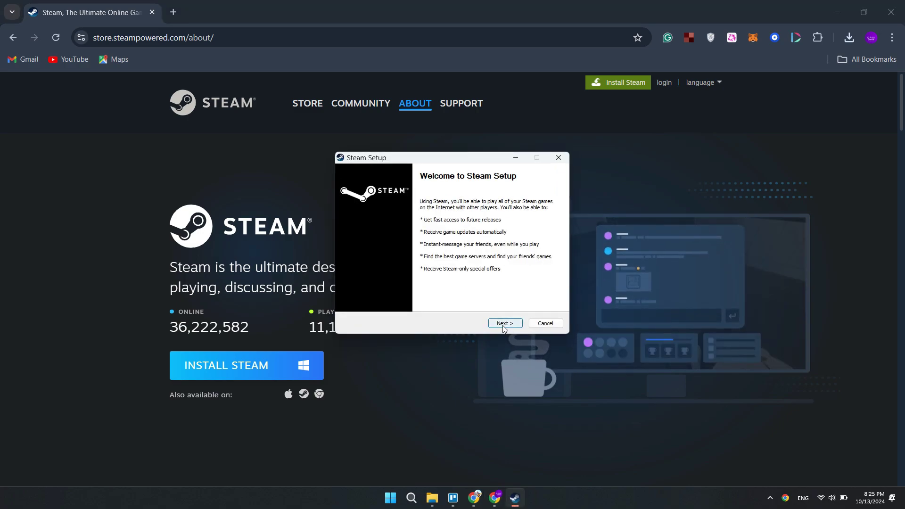
click(504, 324)
click(505, 326)
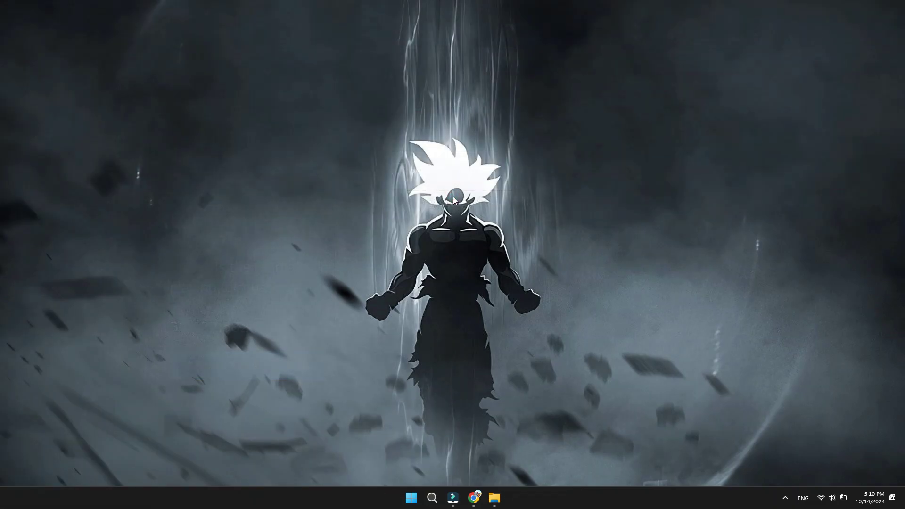
click(432, 503)
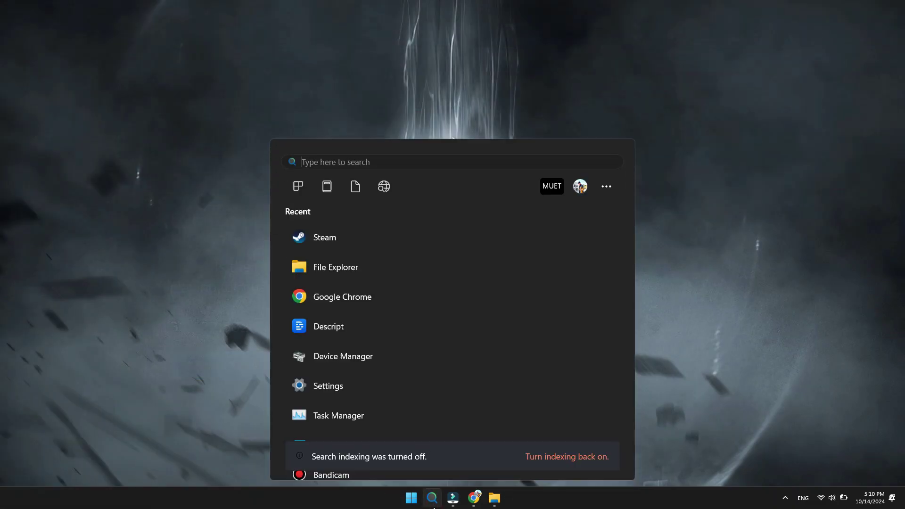
text(ste)
click(409, 254)
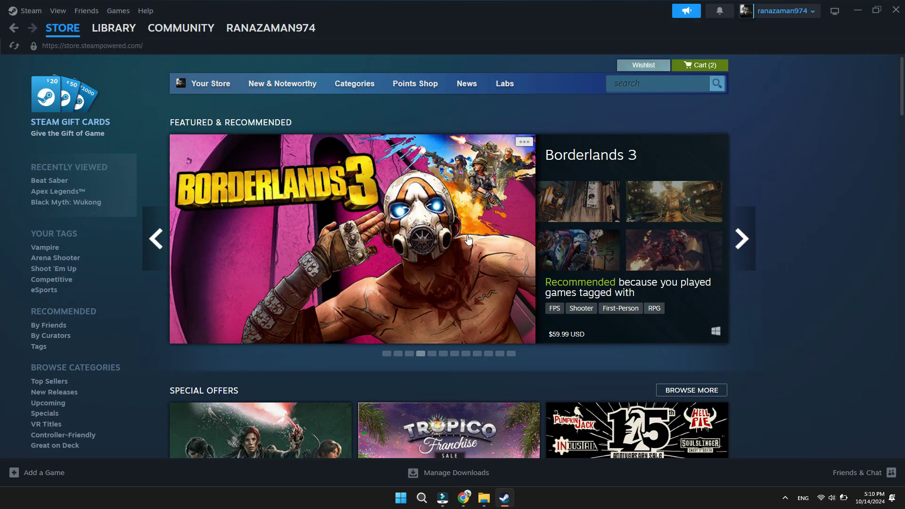
Search the Steam store for 'black' and go to the Black Myth: Wukong page
click(630, 83)
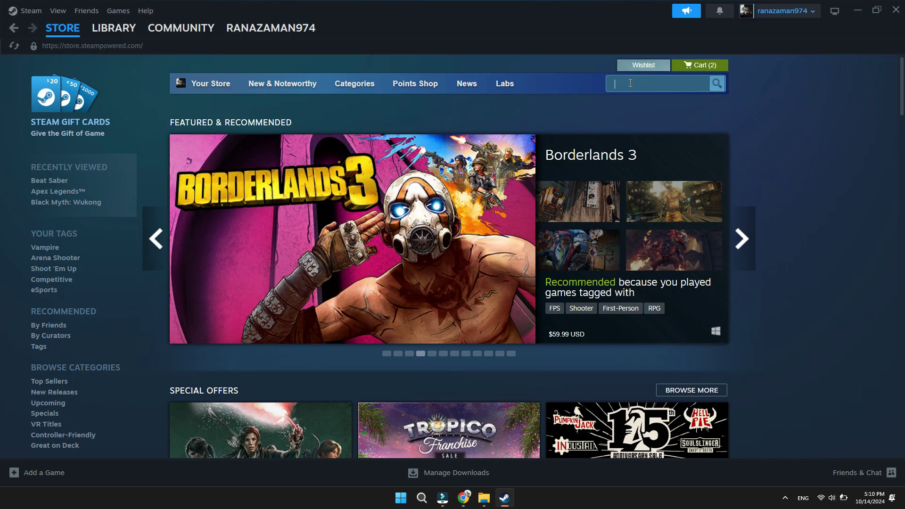
text(black)
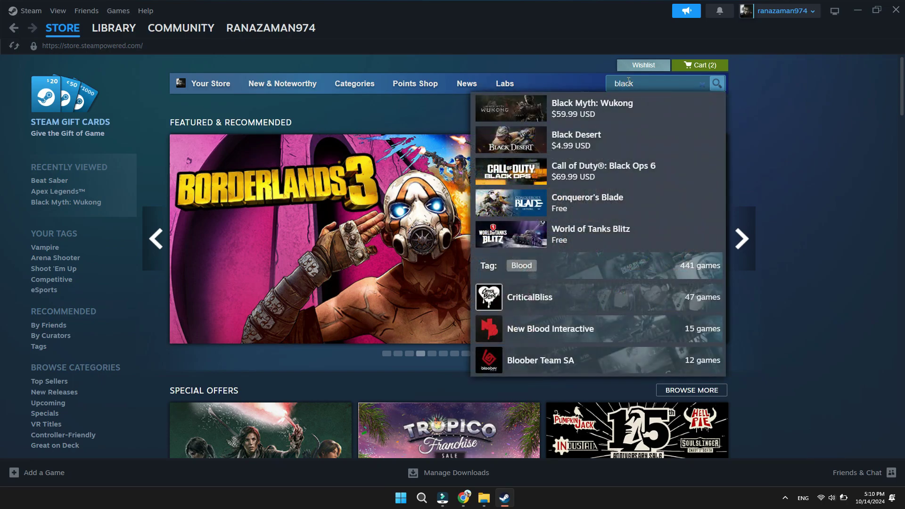
click(587, 106)
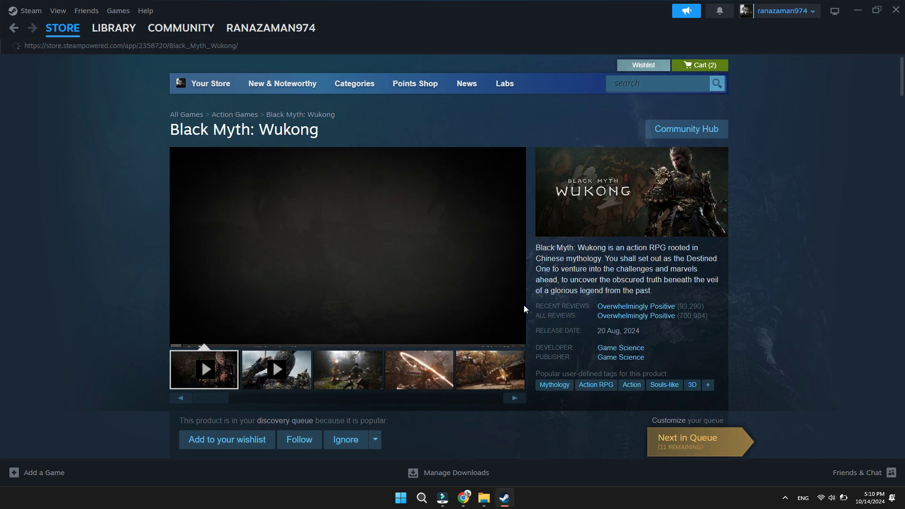
scroll(523, 305, down, 5)
scroll(464, 297, down, 2)
scroll(465, 297, up, 3)
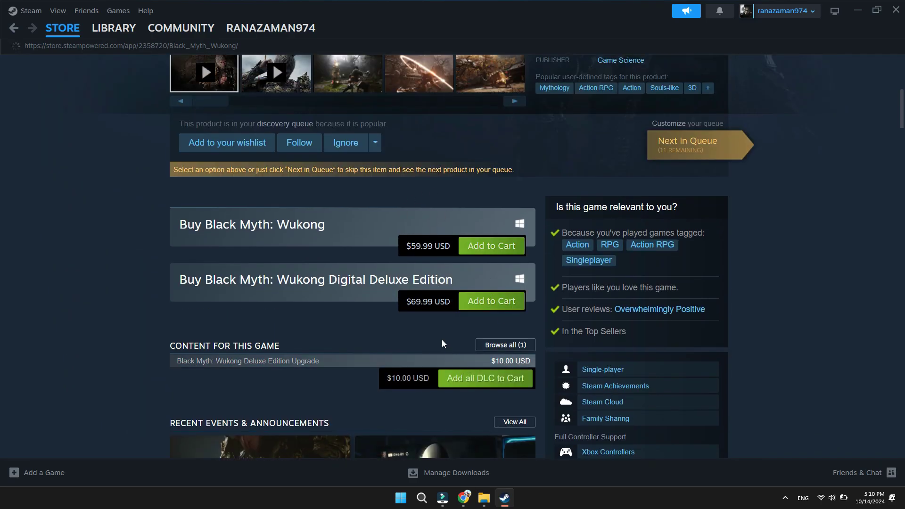
Add the $59.99 Black Myth: Wukong edition to the cart, review the $82.97 cart, then go to the Library
click(487, 248)
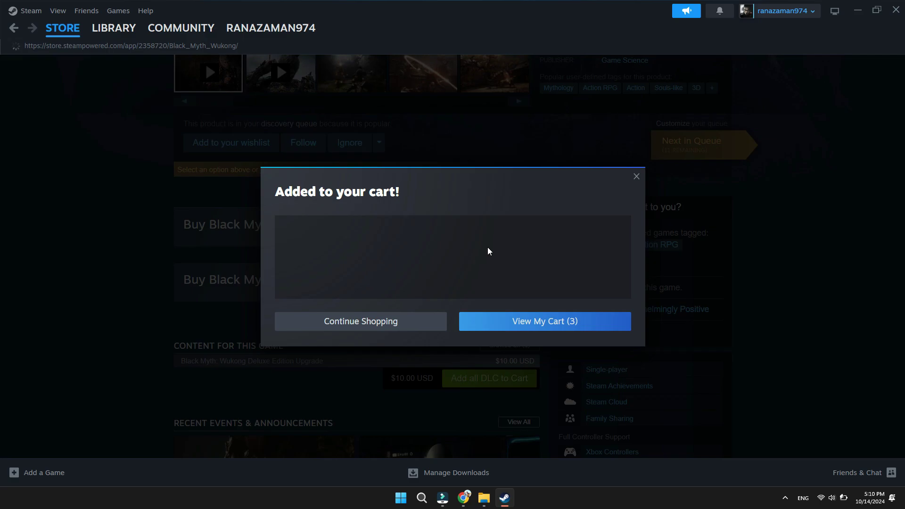
click(527, 331)
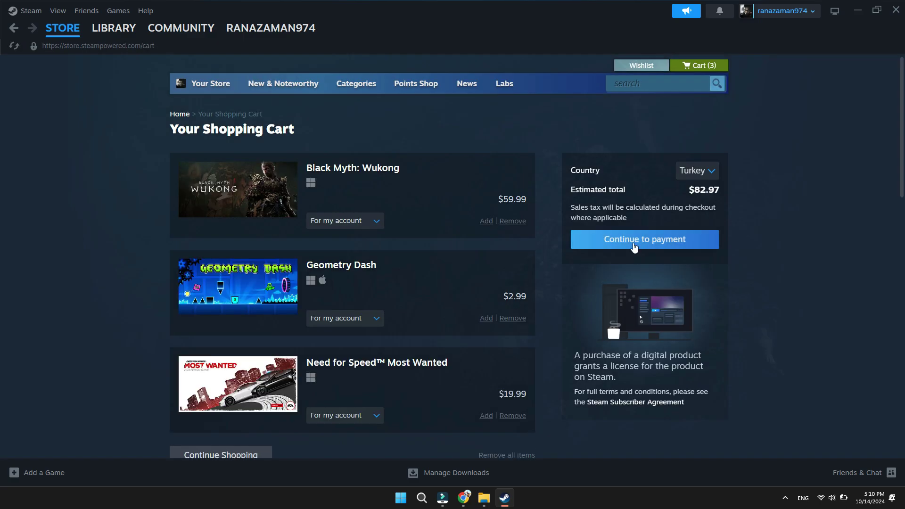
click(123, 33)
mouse_move(114, 28)
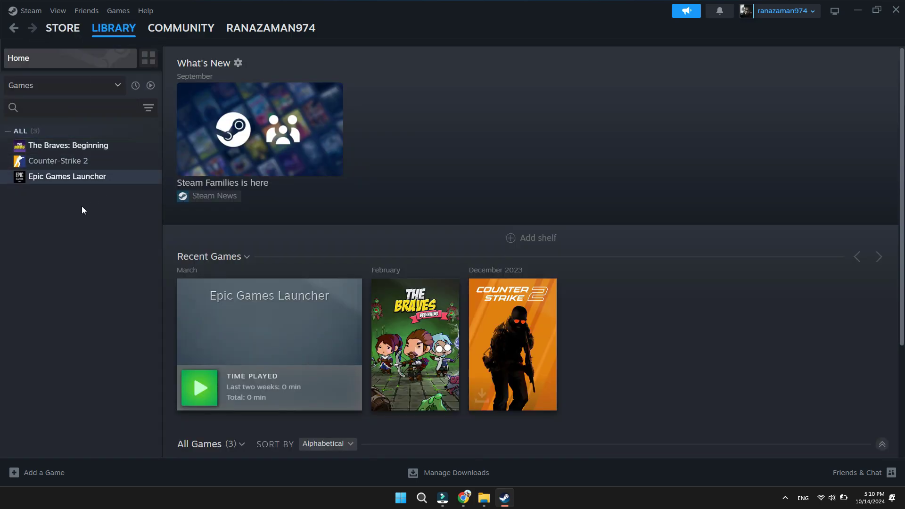